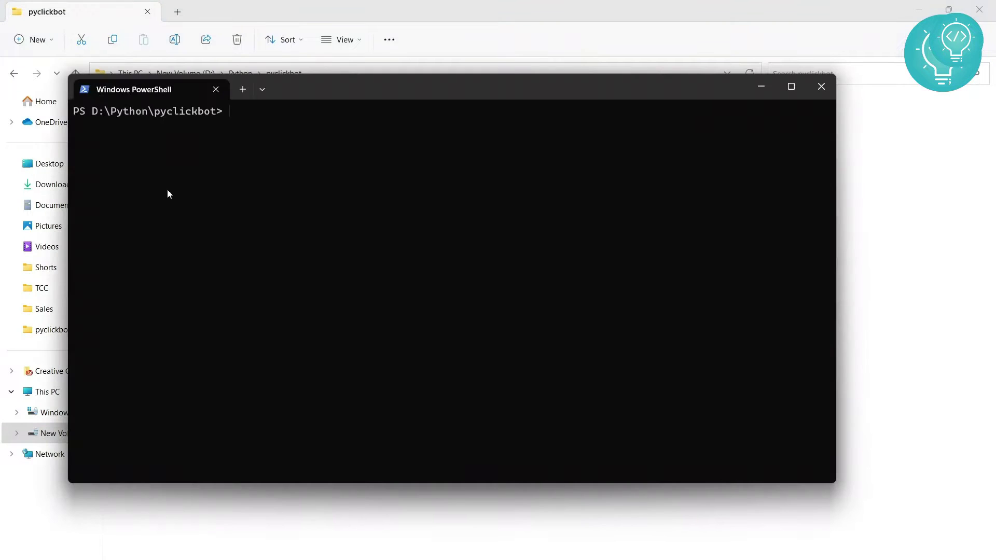
Run python .\main.py in PowerShell and highlight the resulting 'Python was not found' error.
type("python .\\main.py")
key("Return")
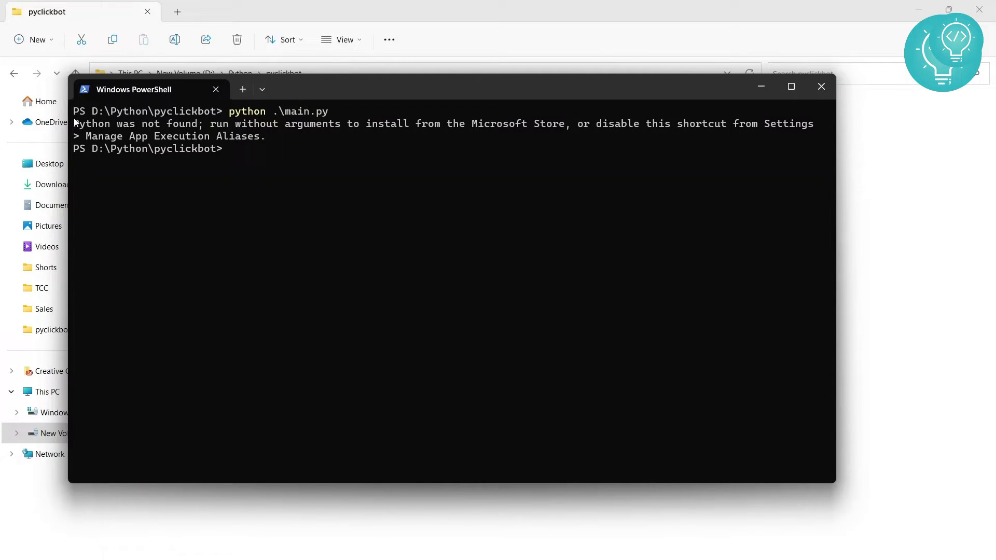
left_click_drag(73, 123, 278, 136)
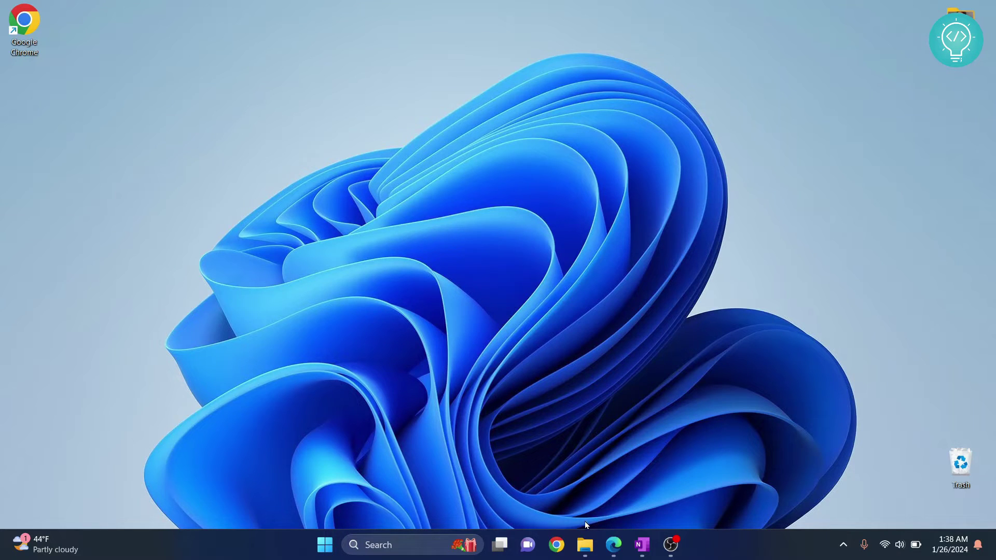
In a new File Explorer window, browse to the user's profile folder in C:\Users and select AppData.
key("super+e")
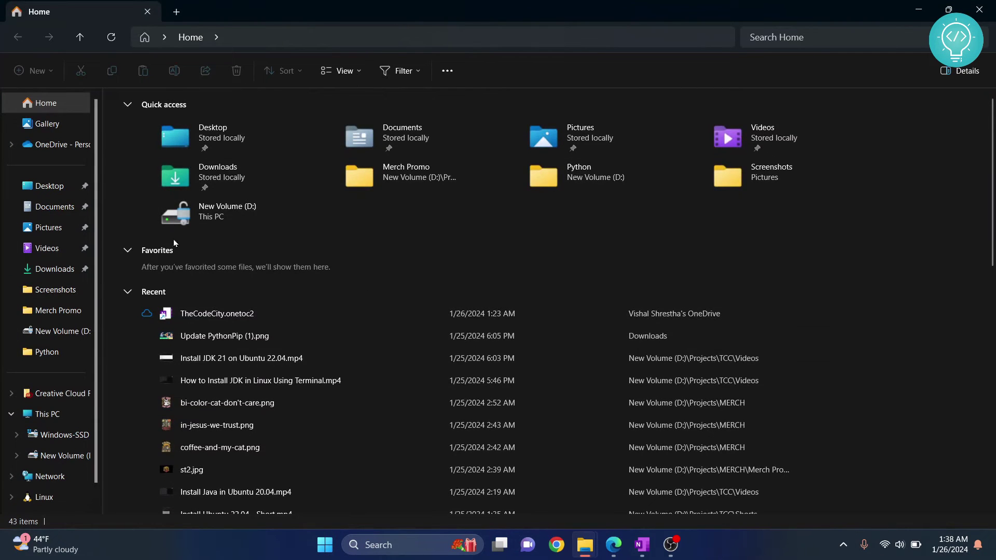
left_click(73, 435)
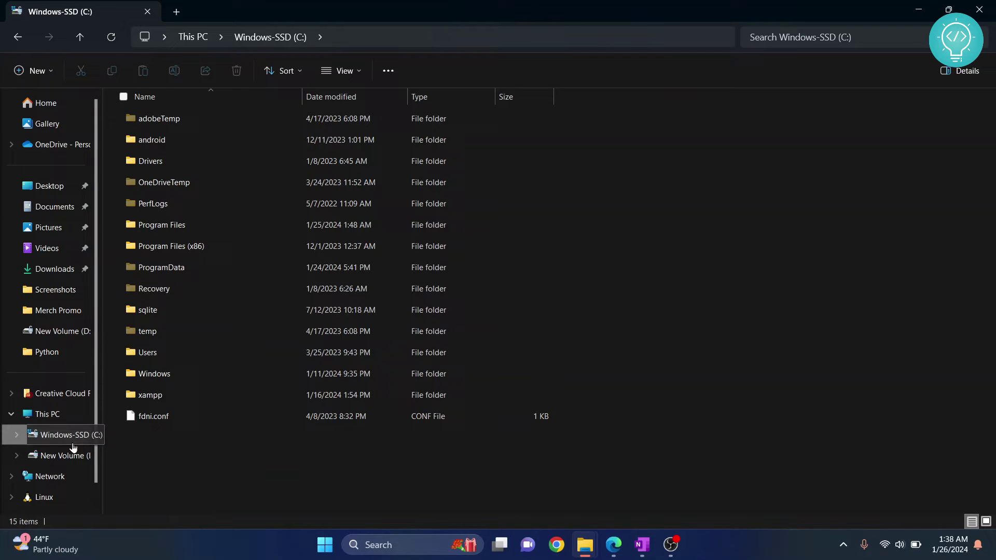
double_click(206, 352)
left_click(163, 165)
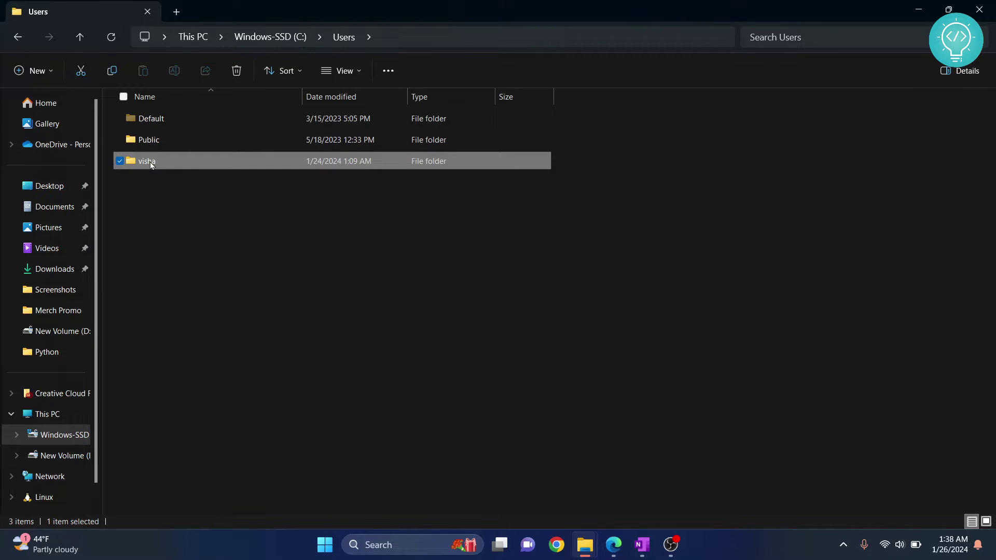
double_click(150, 162)
scroll(134, 148, "down", 5)
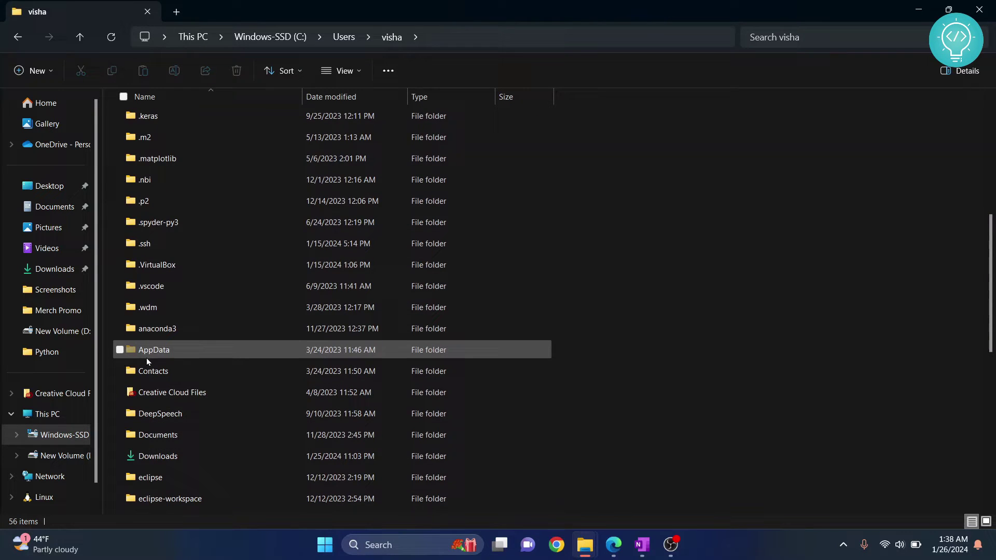
left_click(149, 353)
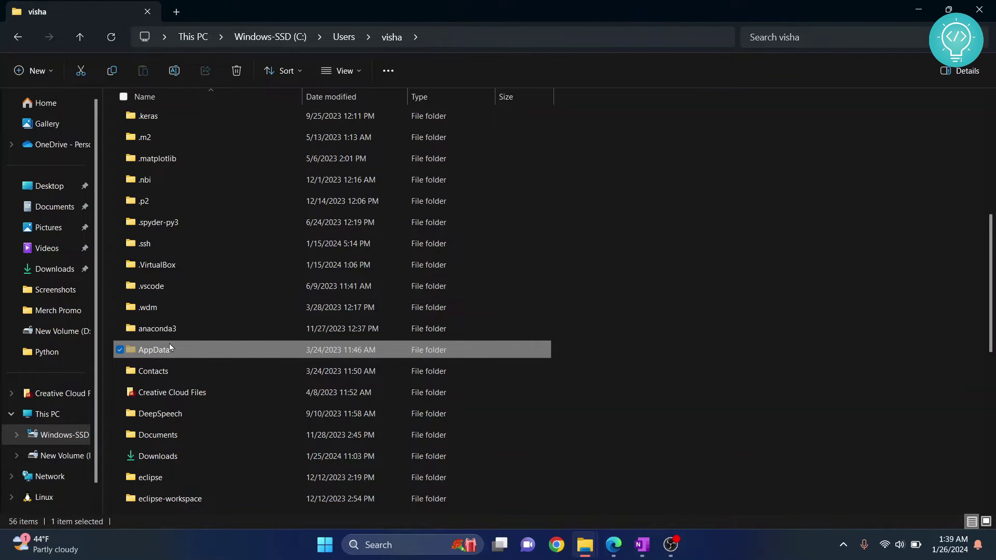
Confirm hidden items are shown, then open AppData and its Local folder.
left_click(353, 72)
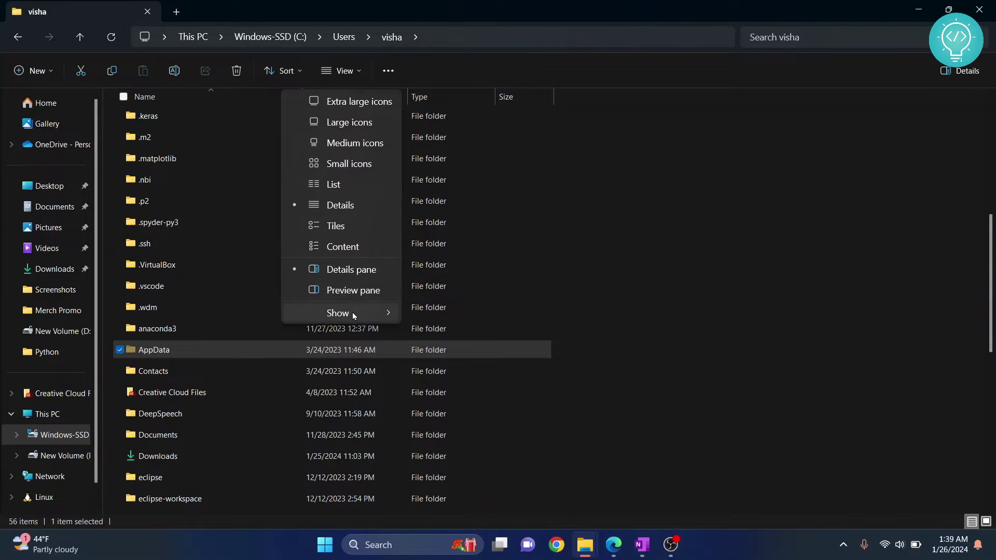
mouse_move(353, 313)
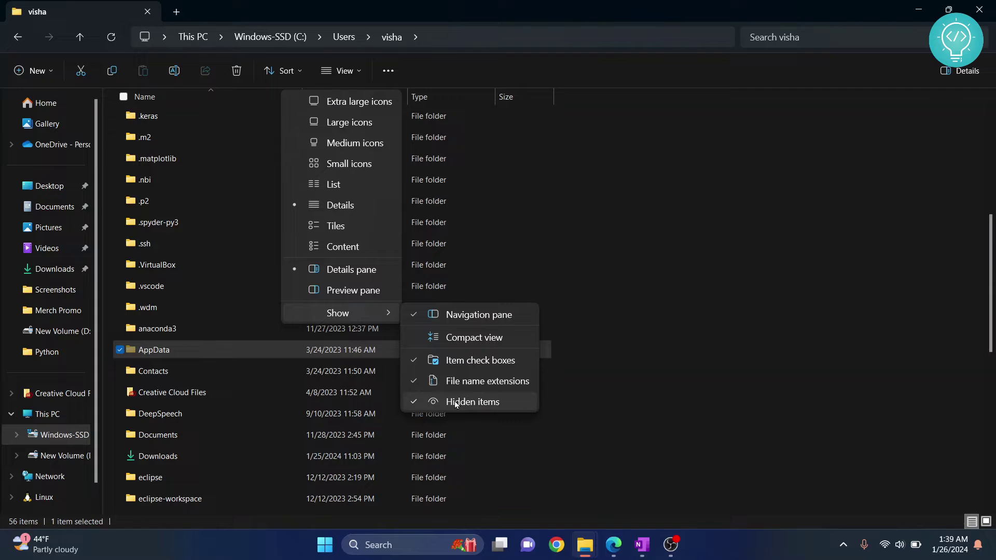
left_click(160, 351)
double_click(161, 352)
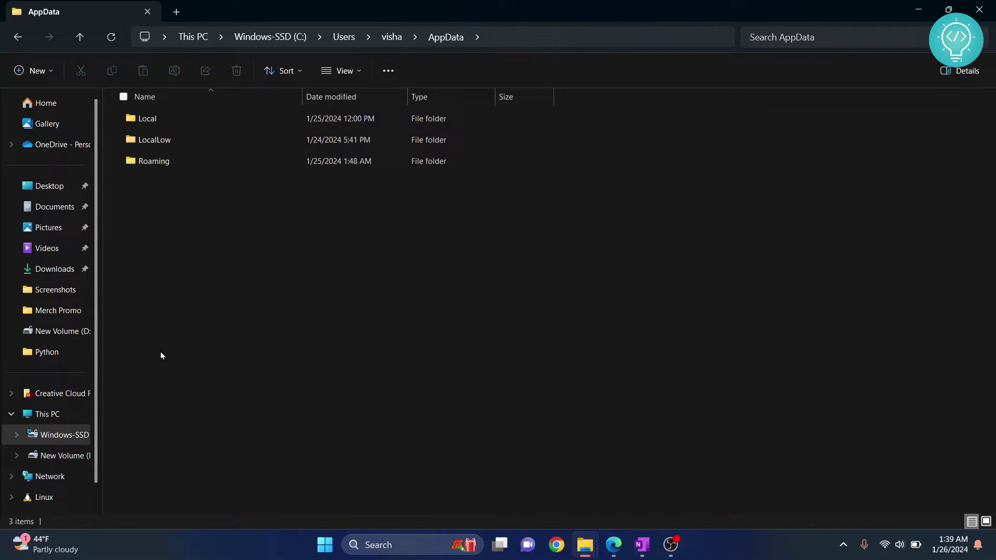
double_click(166, 126)
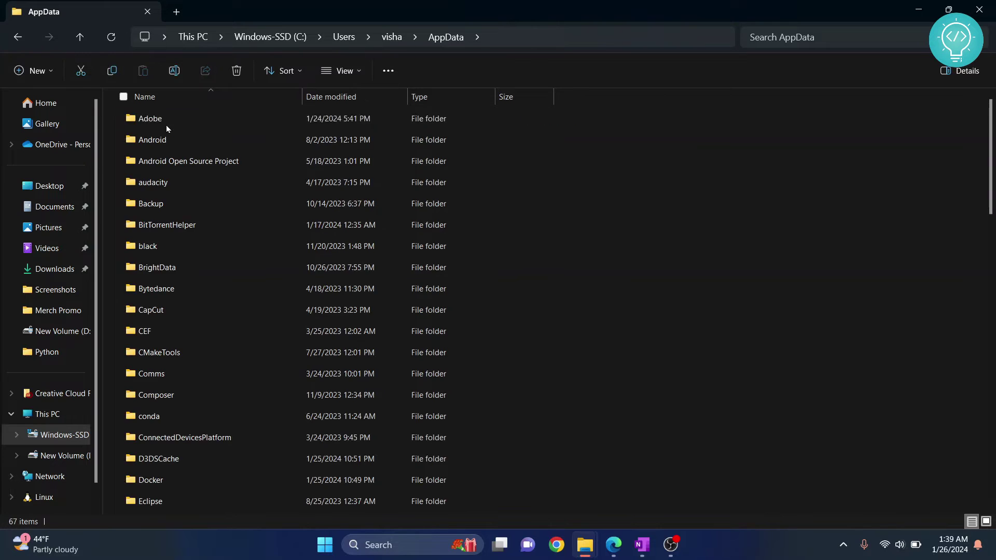
Open Programs > Python > Python39, select python.exe, and reveal the folder's full path.
scroll(174, 342, "down", 10)
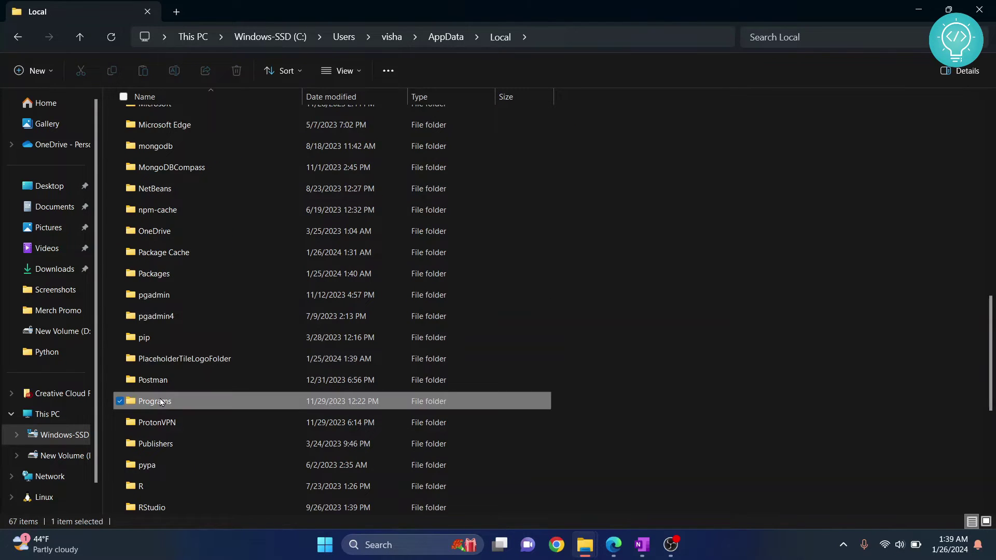
double_click(160, 401)
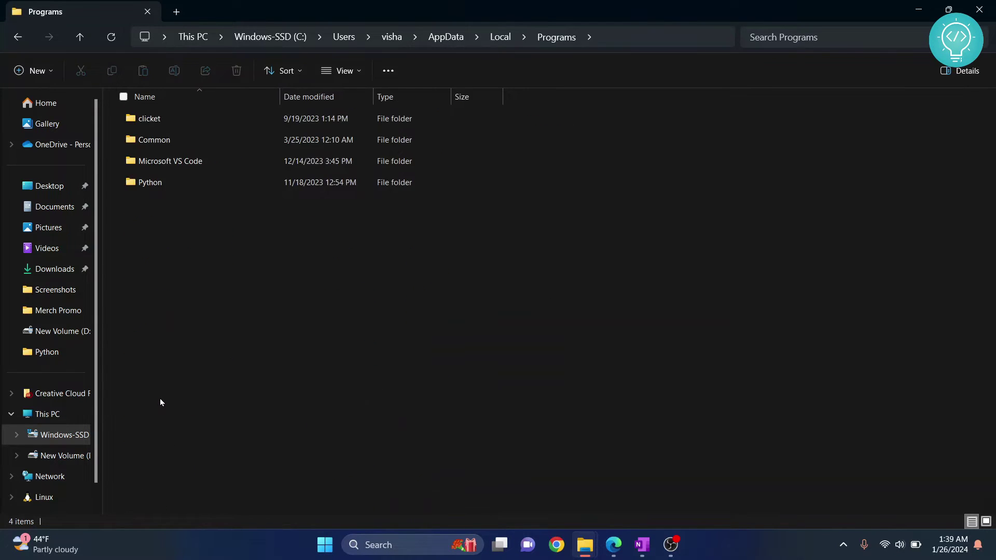
double_click(174, 187)
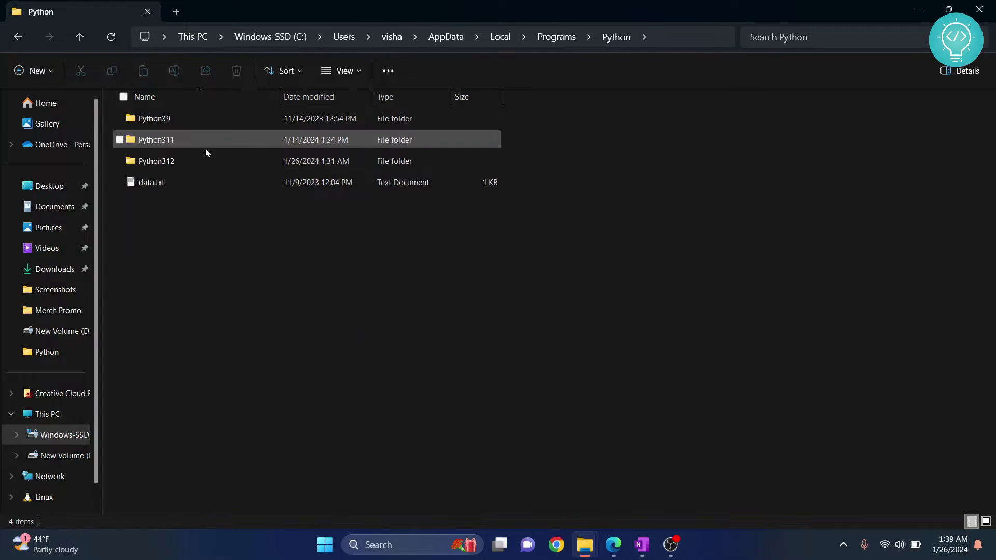
double_click(181, 126)
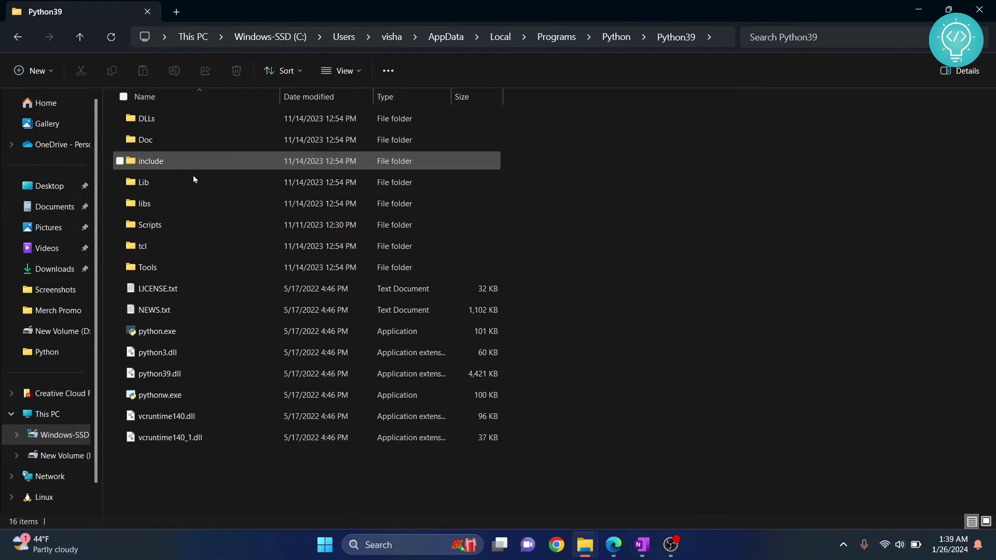
left_click(200, 338)
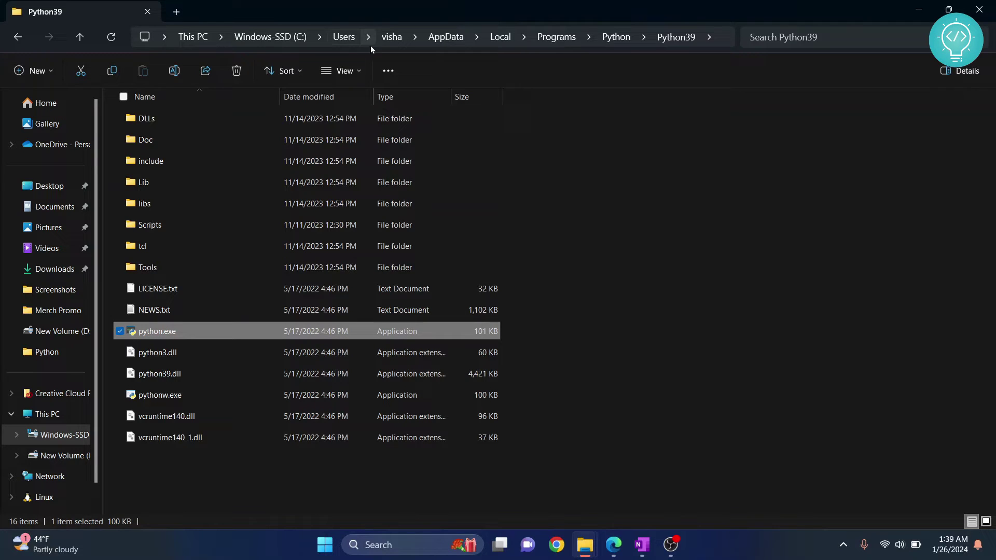
left_click(727, 37)
key("ctrl+c")
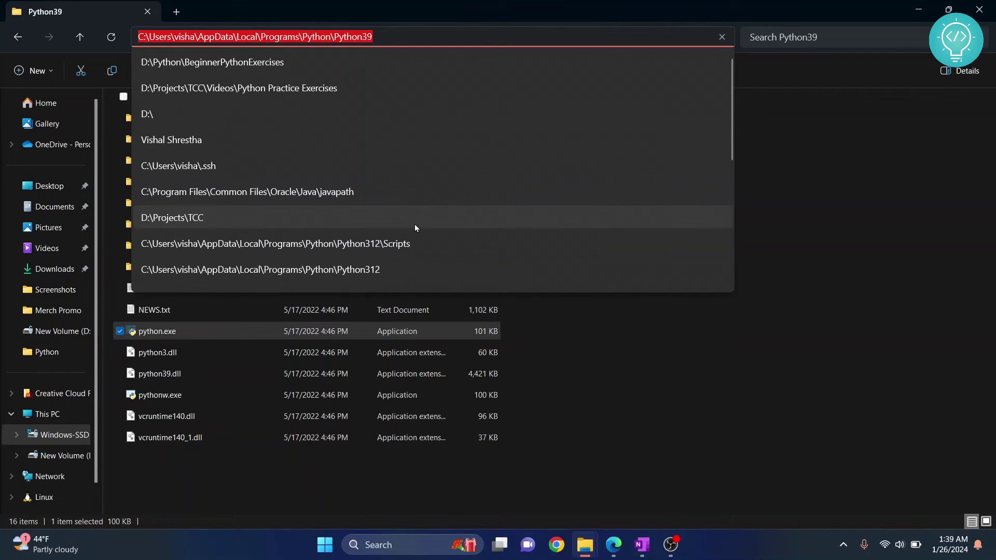
left_click(535, 376)
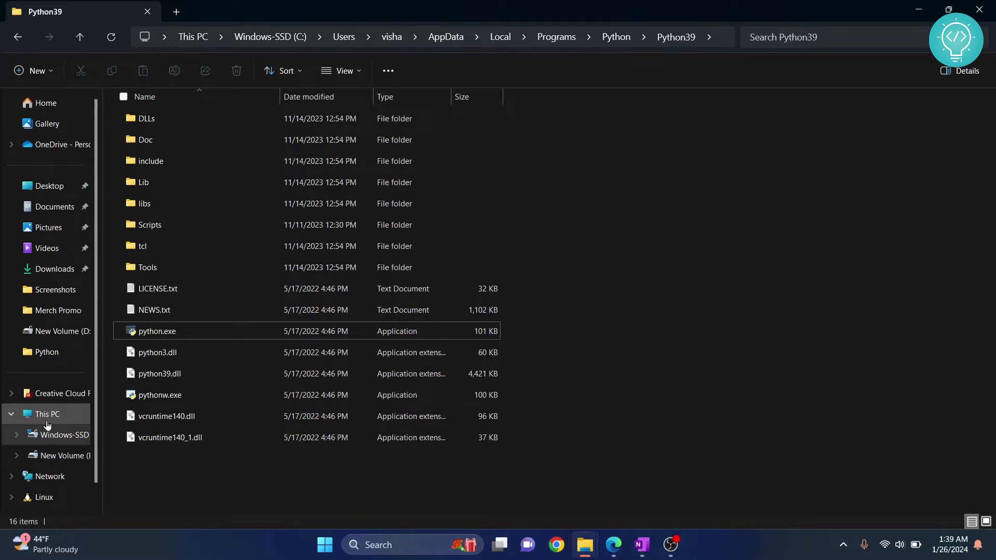
Search the Windows-SSD (C:) drive for python.exe and check the search location path.
left_click(67, 440)
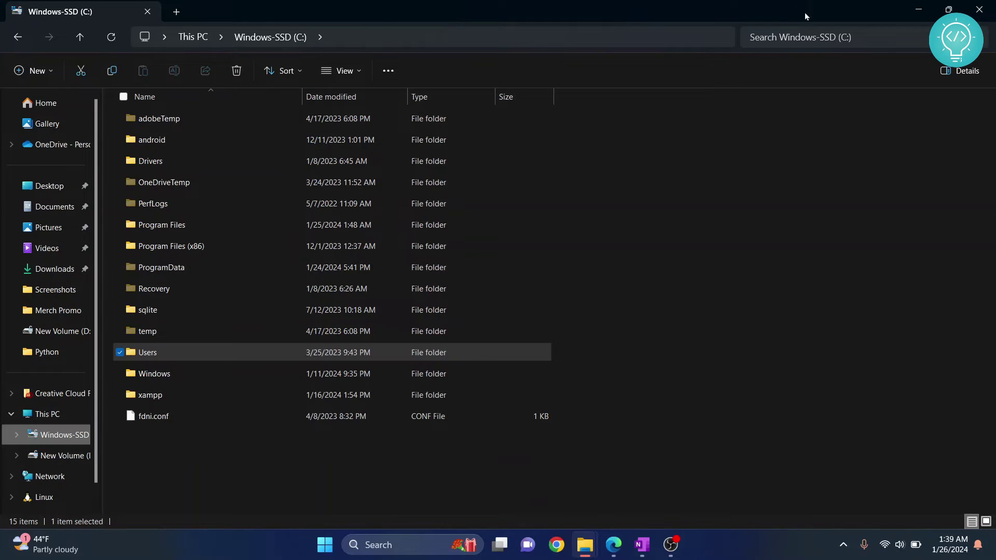
left_click(809, 37)
type("pytho")
key("BackSpace")
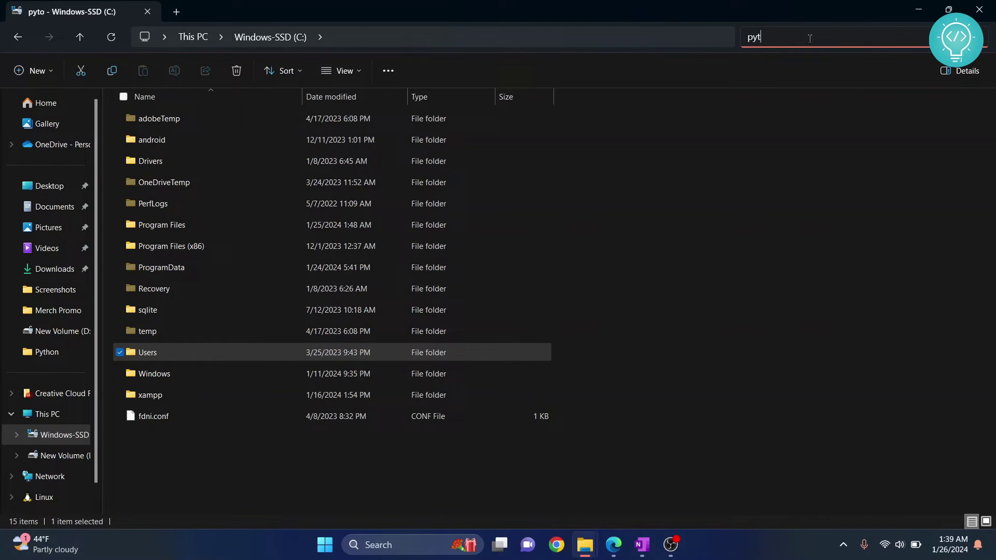
type("hon")
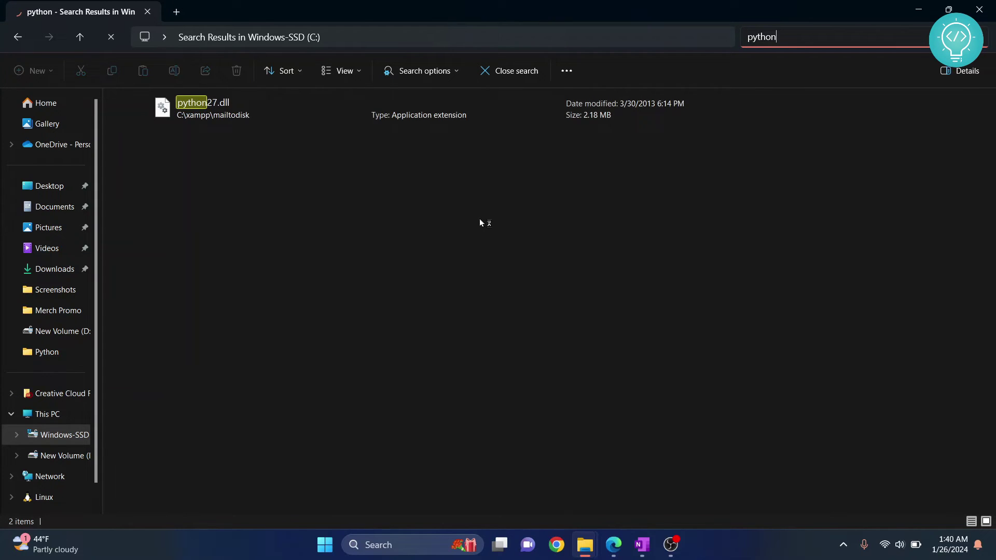
type(".exe")
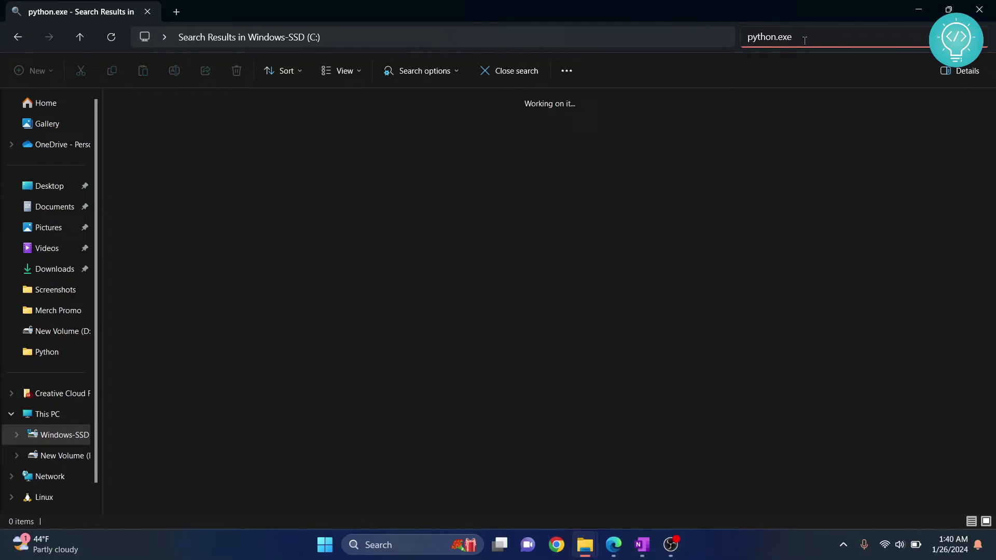
key("Return")
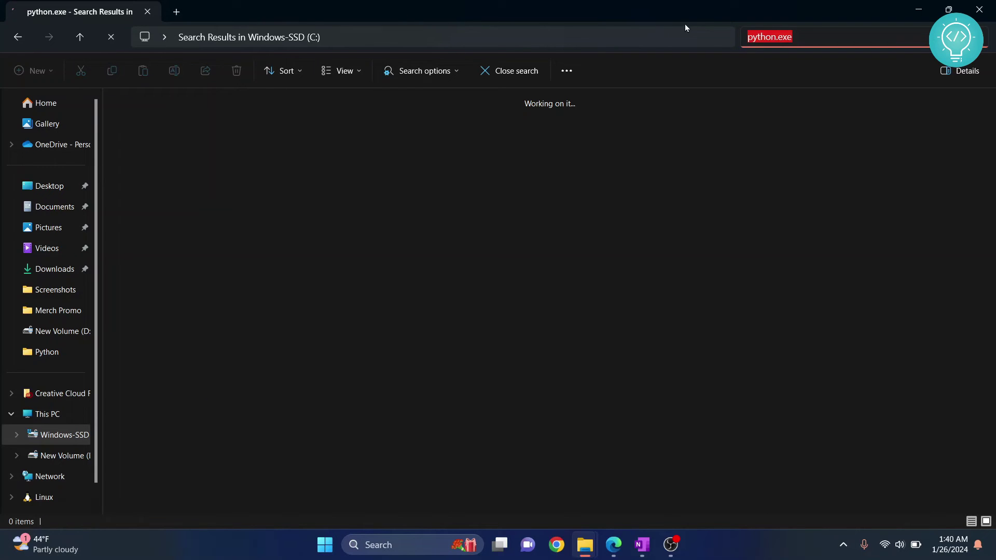
left_click(714, 37)
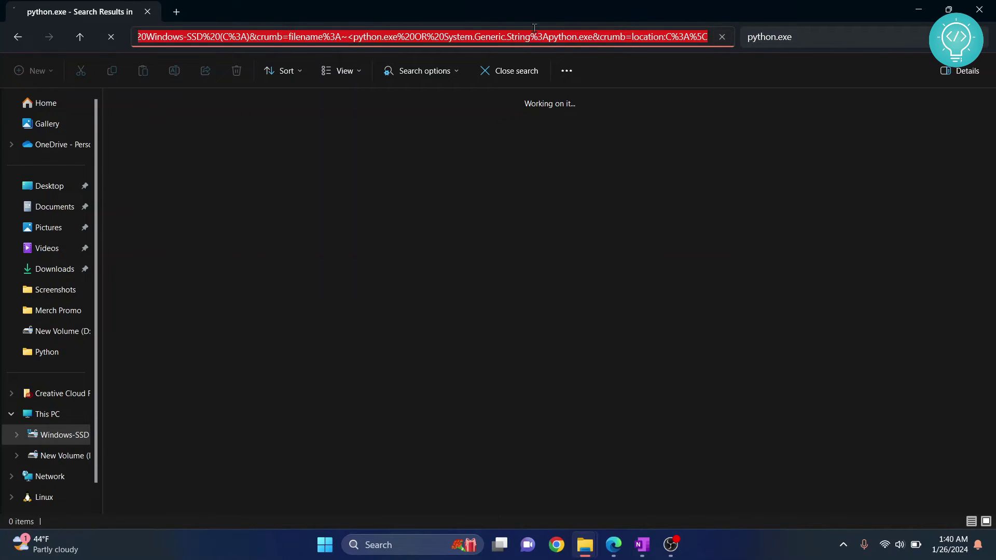
left_click(662, 84)
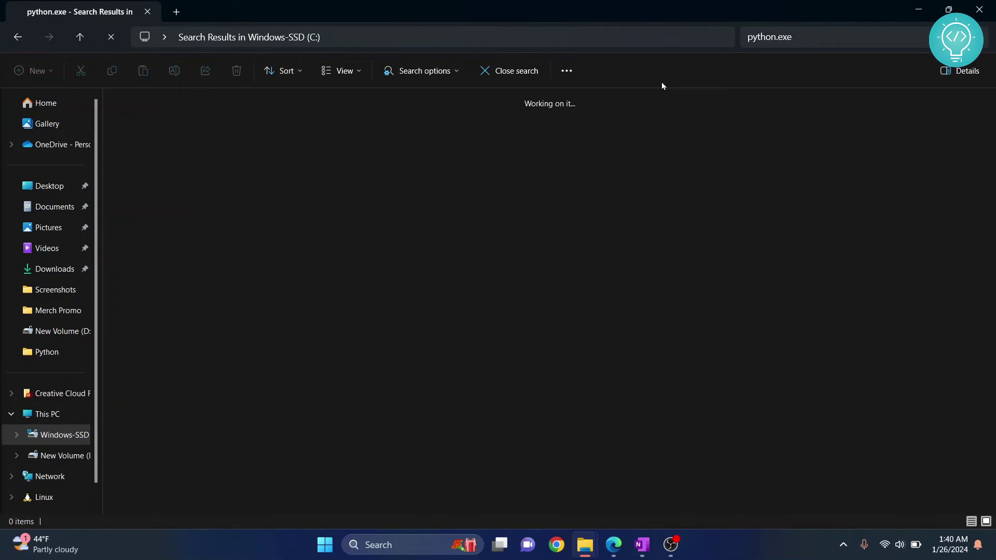
From the desktop, search 'environment' and open the Environment Variables dialog in System Properties.
key("super+d")
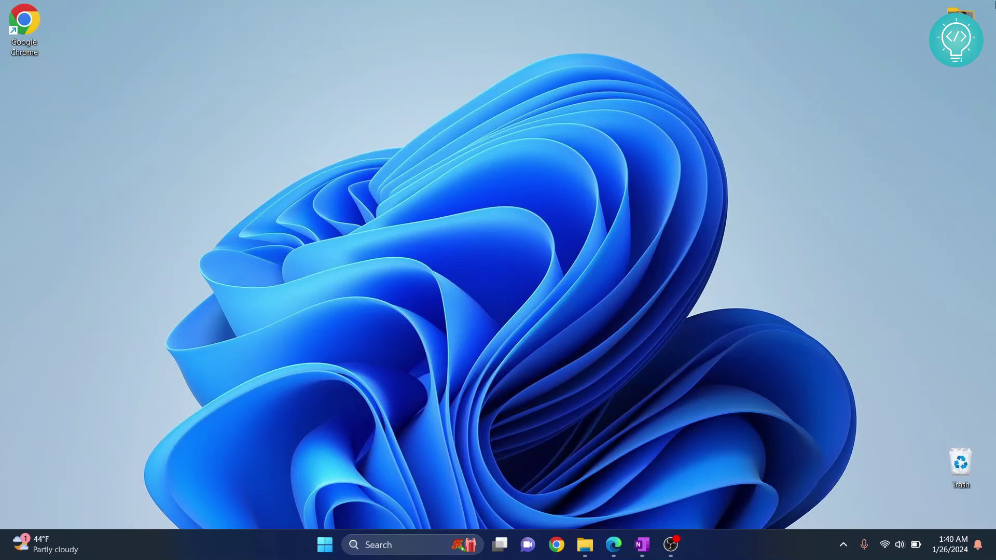
key("super")
type("e")
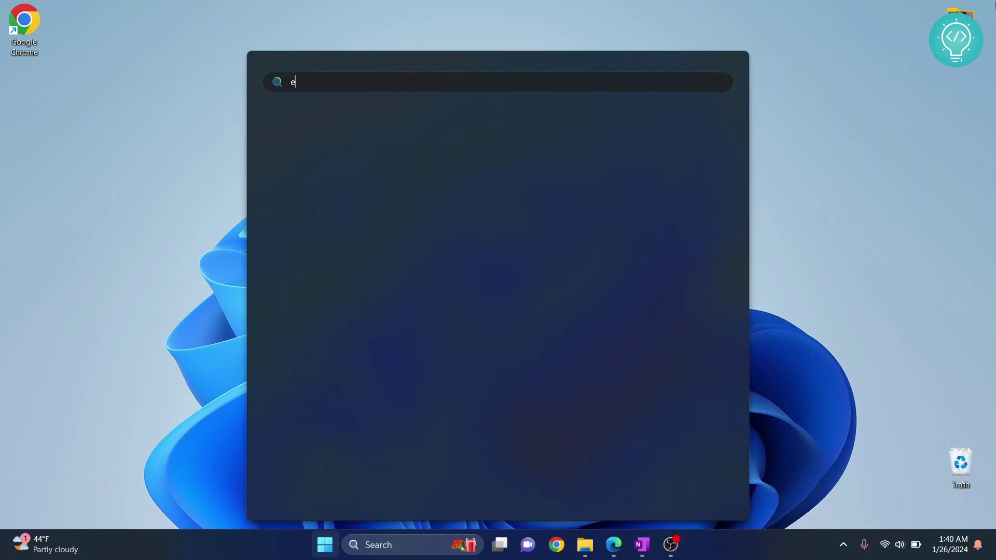
type("nvironment")
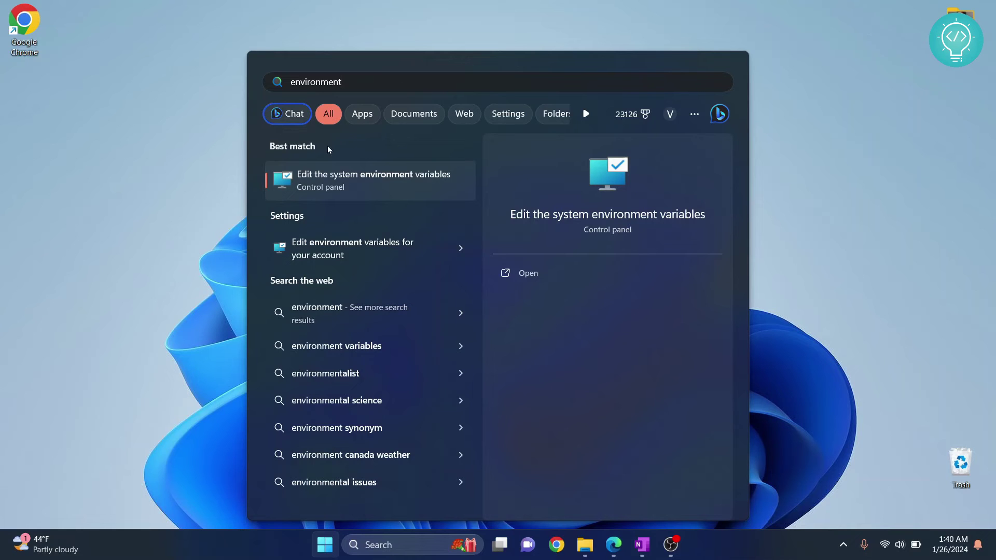
left_click(380, 188)
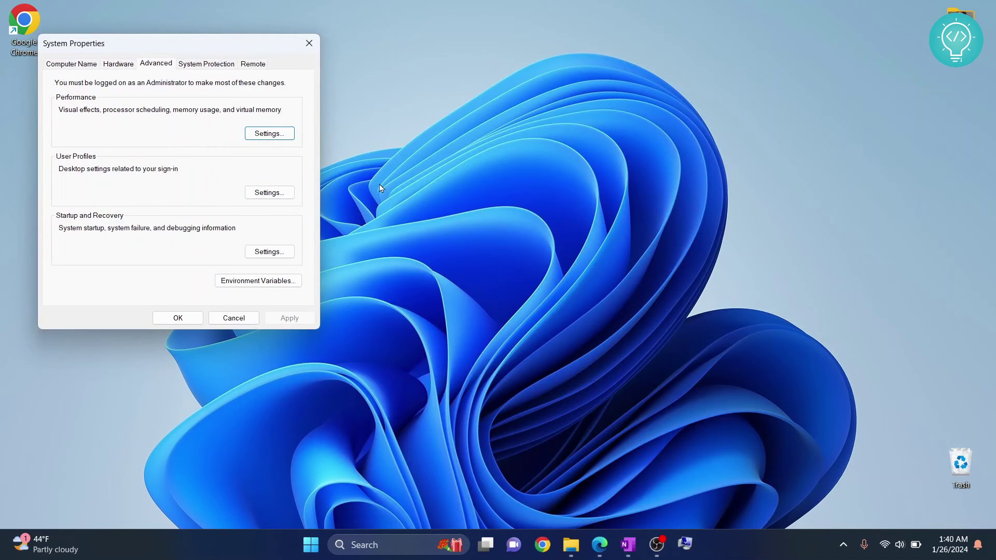
left_click(271, 280)
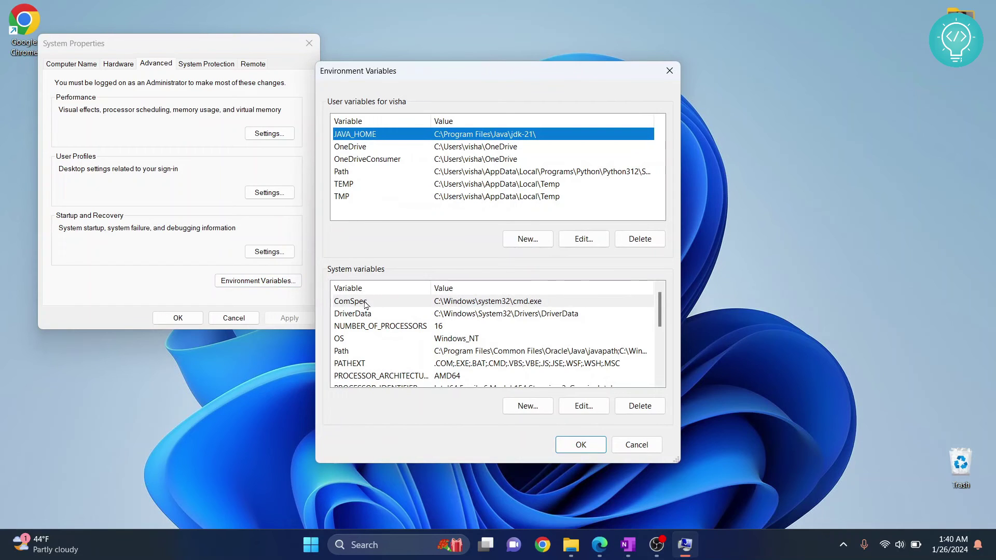
Add the pasted Python39 folder path as a new user Path entry and confirm all dialogs.
left_click(356, 176)
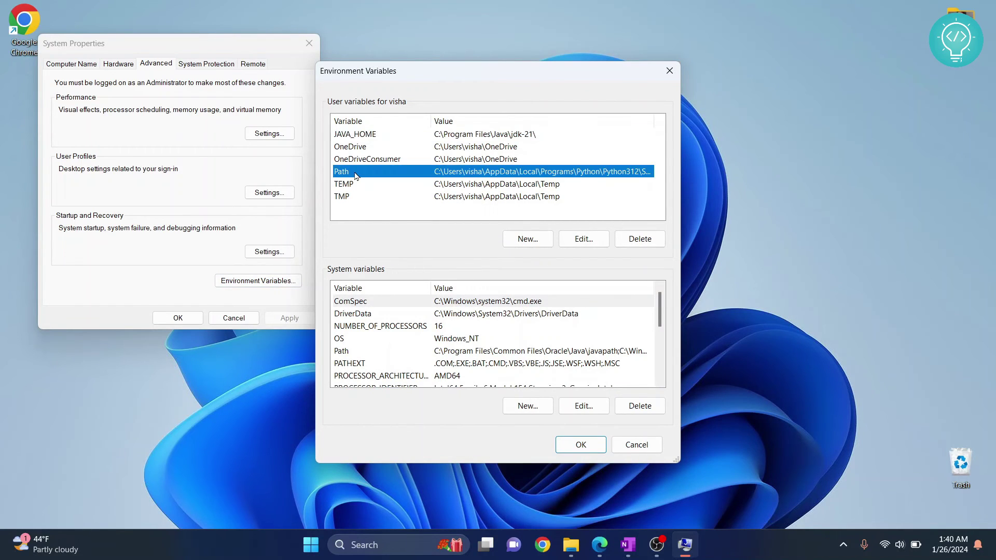
left_click(576, 243)
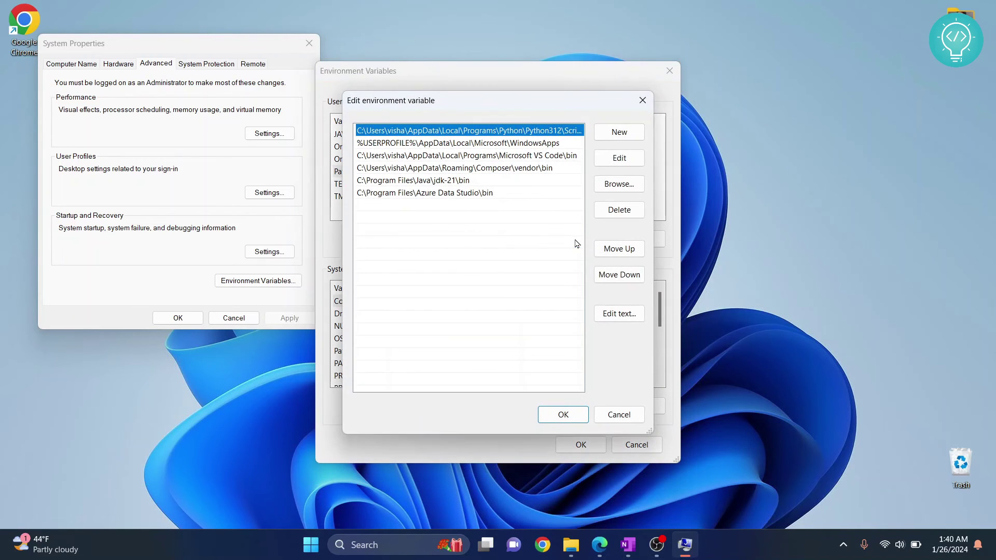
left_click(377, 208)
double_click(376, 206)
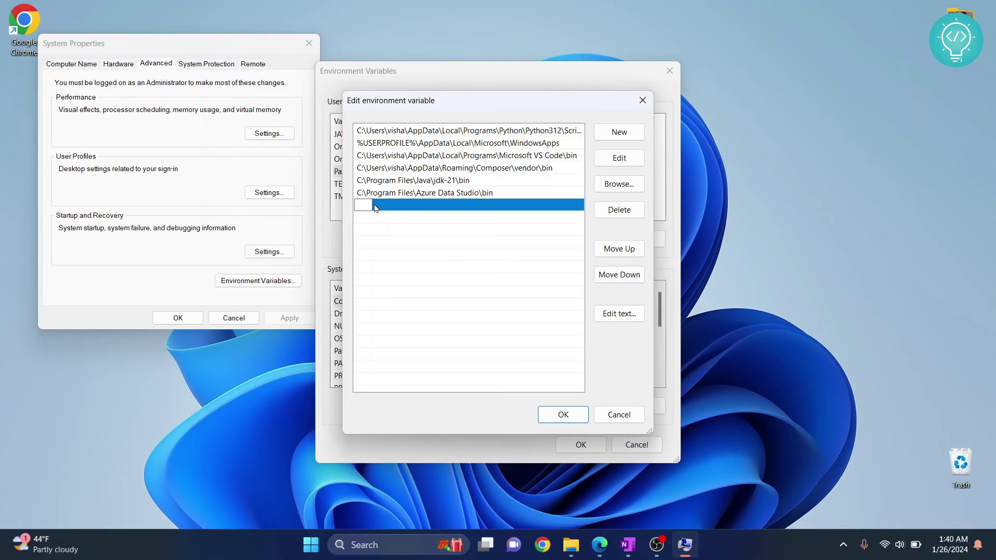
key("ctrl+v")
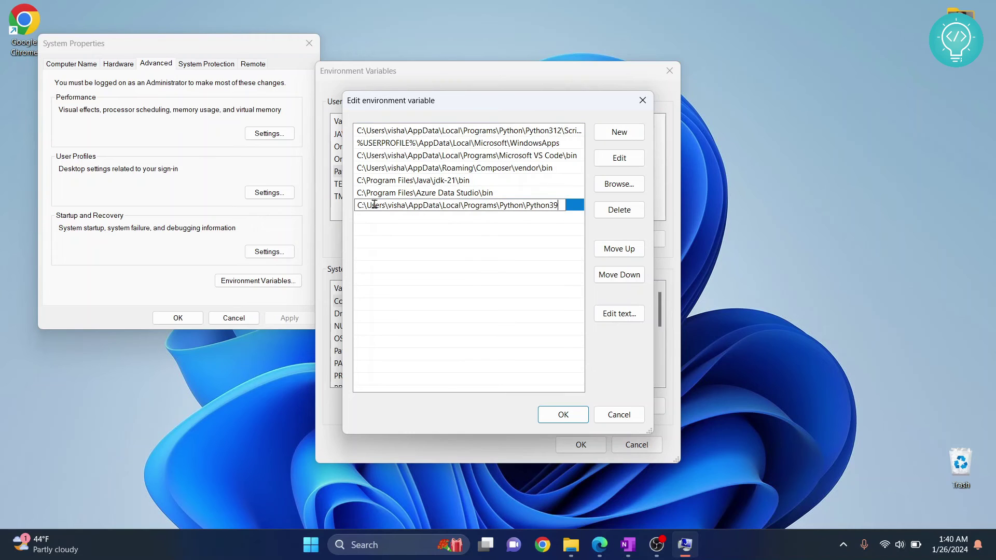
left_click(515, 267)
left_click(564, 414)
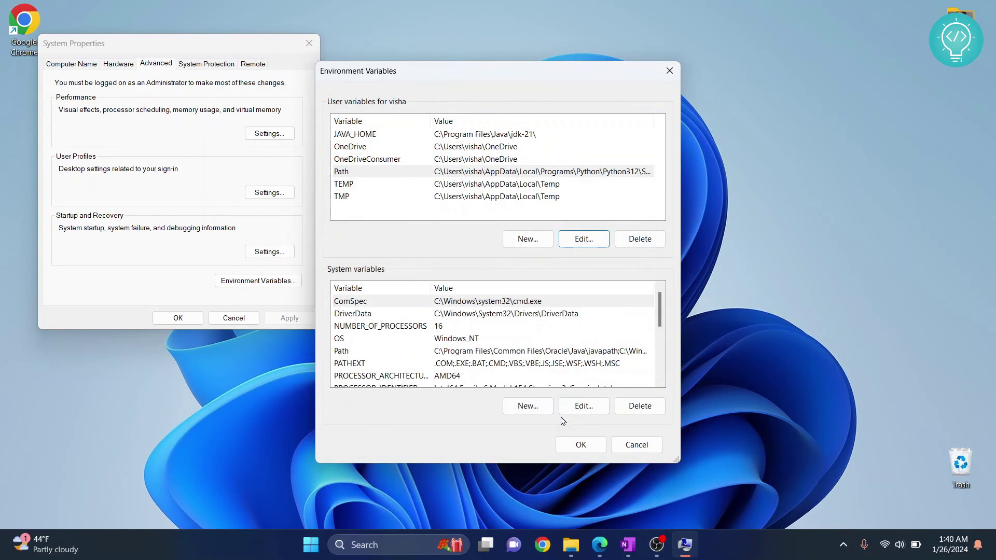
left_click(579, 445)
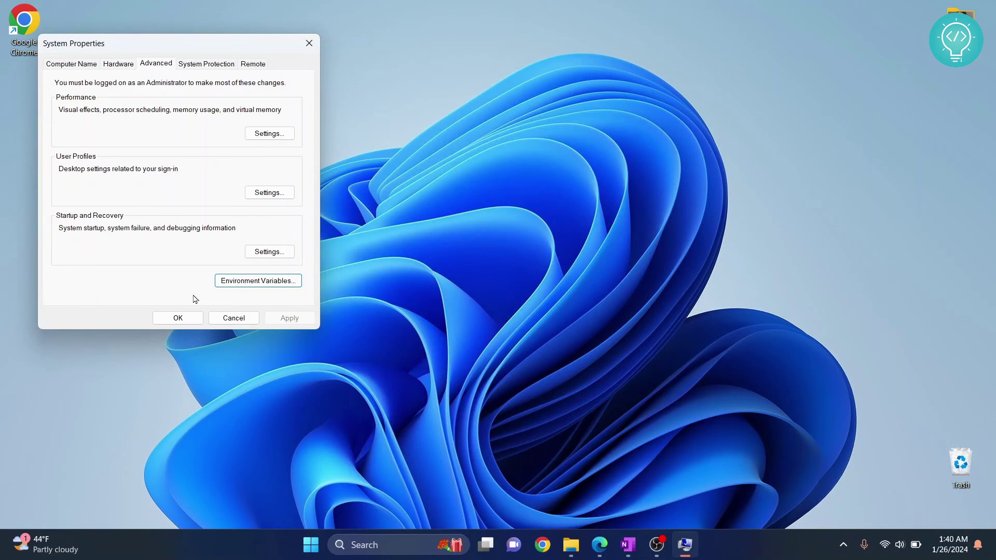
left_click(177, 319)
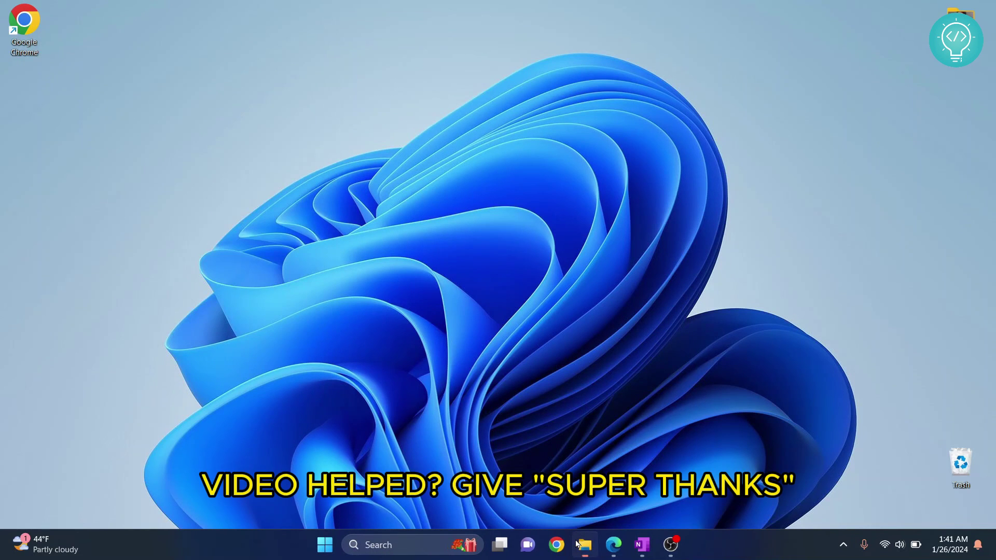
Open Command Prompt in the pyclickbot folder via 'cmd' and run python main.py.
left_click(577, 543)
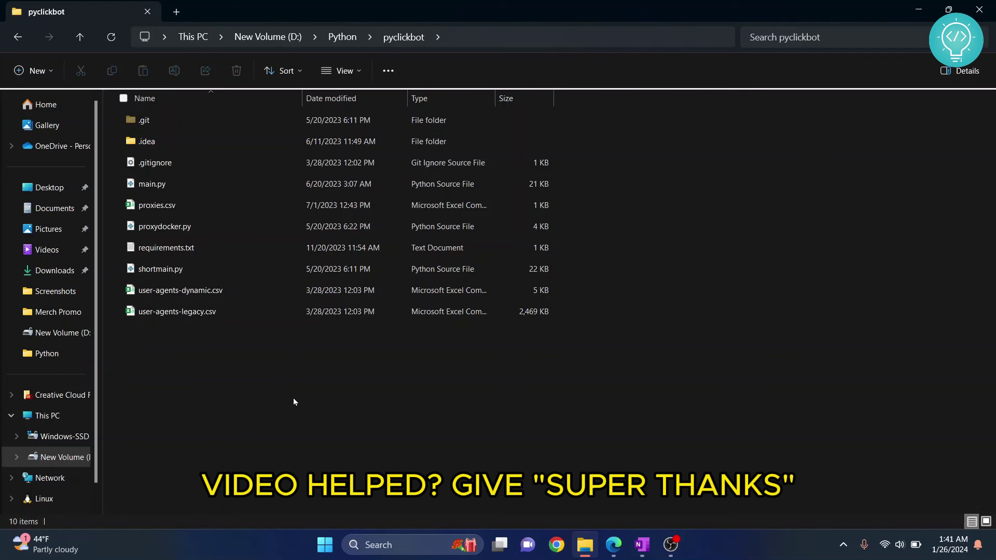
left_click(560, 40)
type("c")
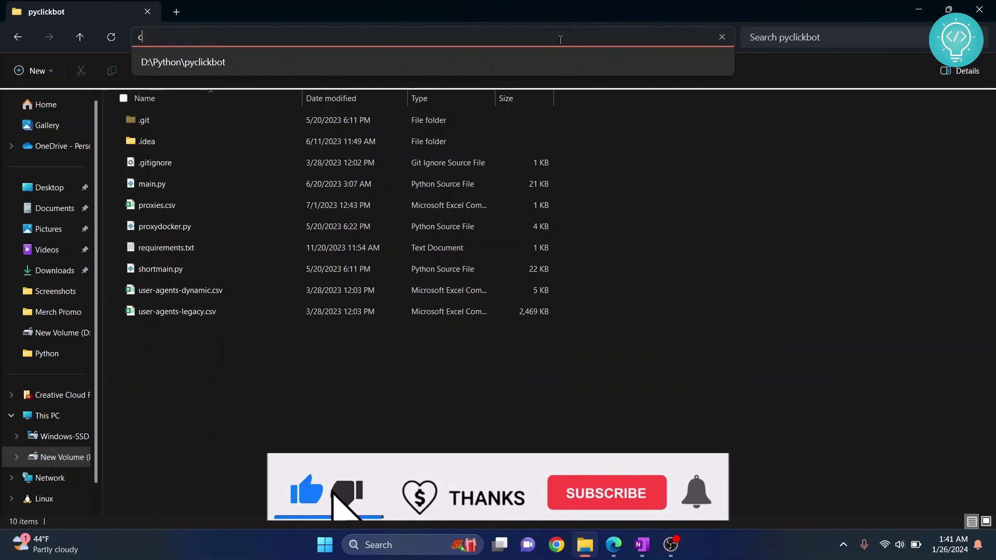
type("md")
key("Return")
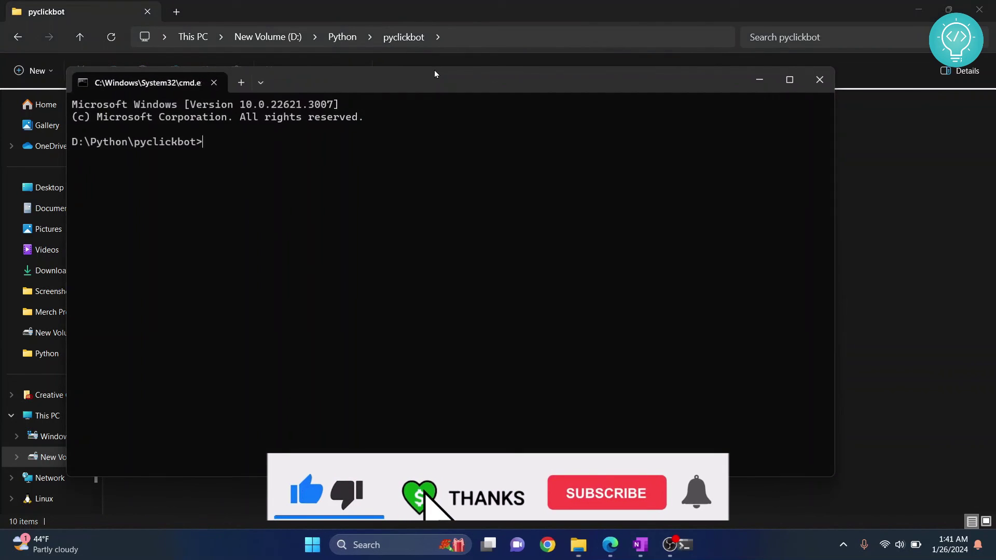
type("python mai")
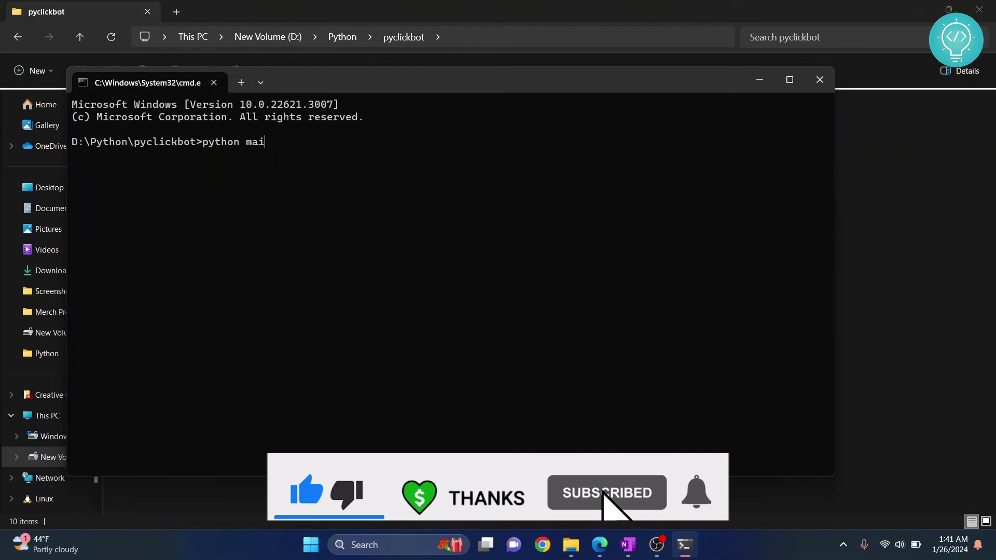
type("n.py")
key("Return")
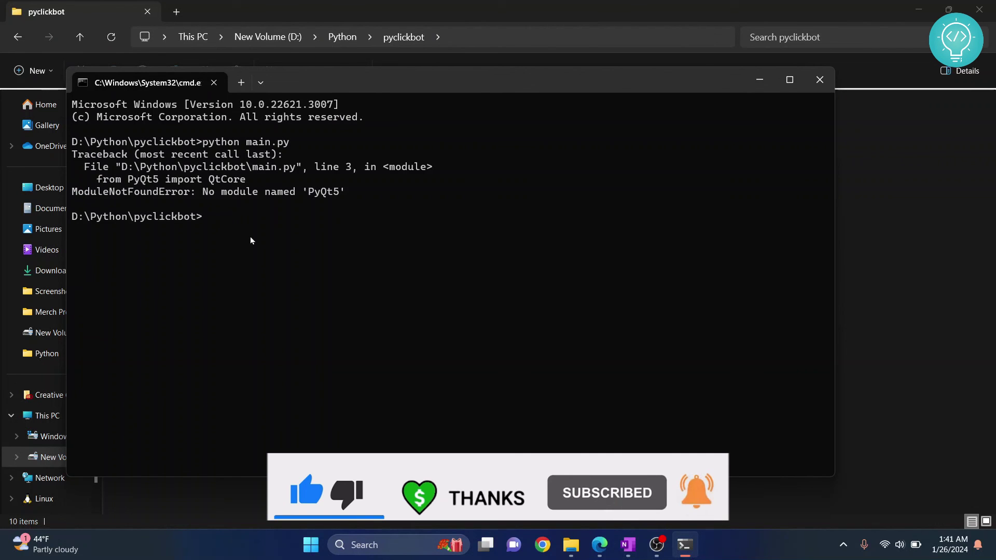
left_click_drag(291, 82, 354, 99)
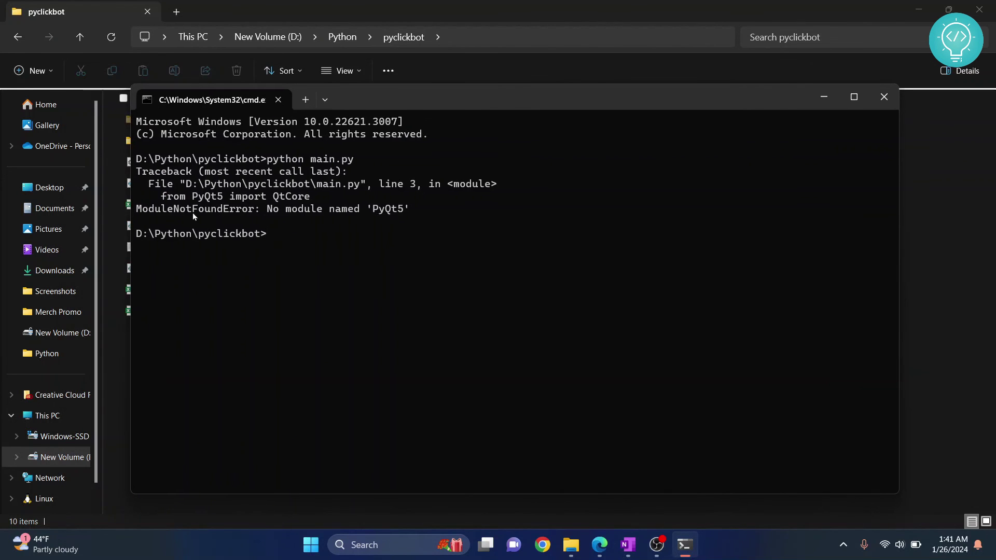